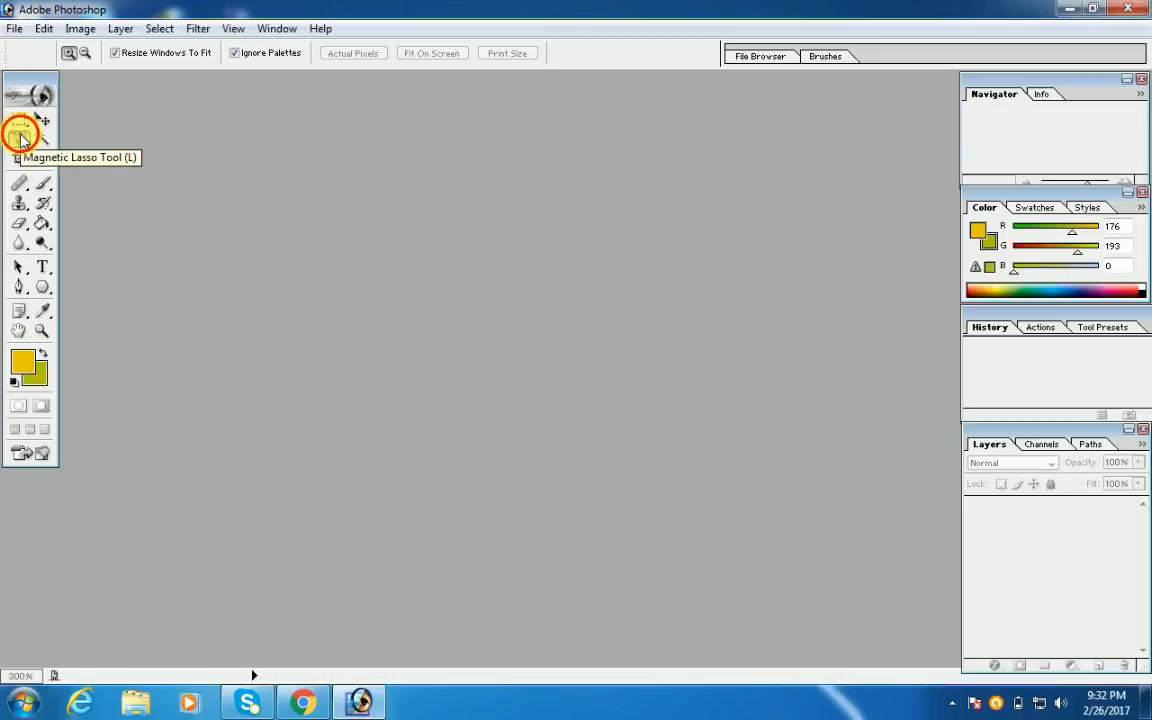
pyautogui.click(22, 140)
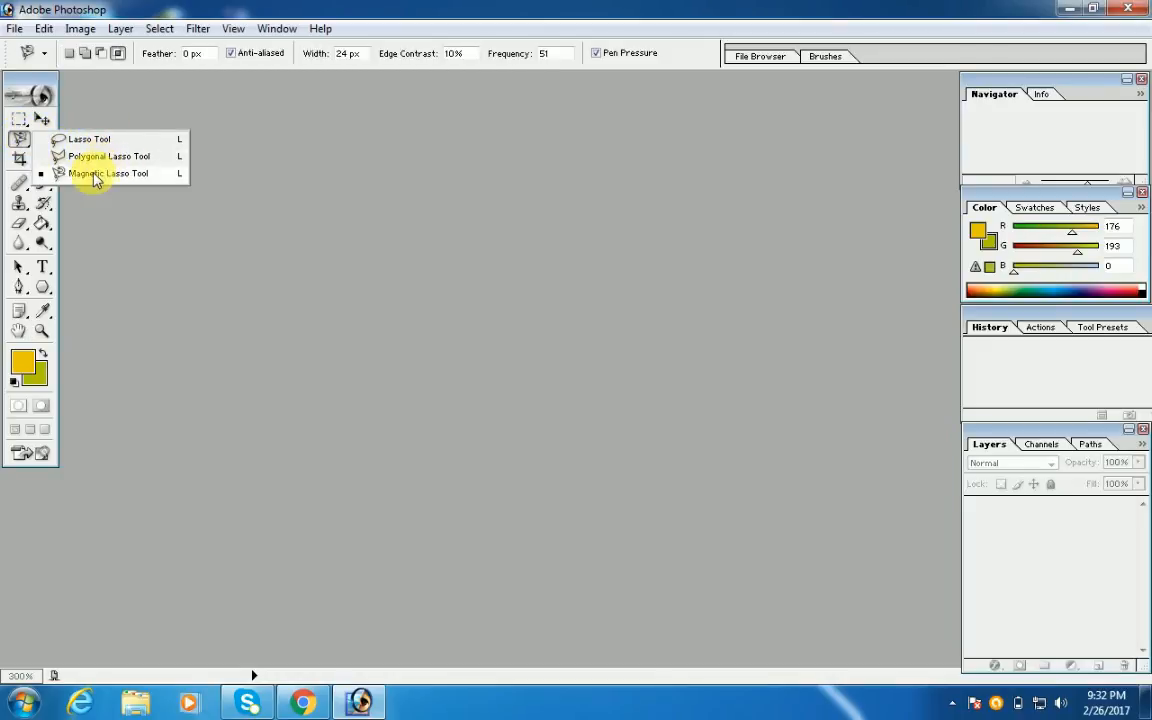
pyautogui.click(21, 145)
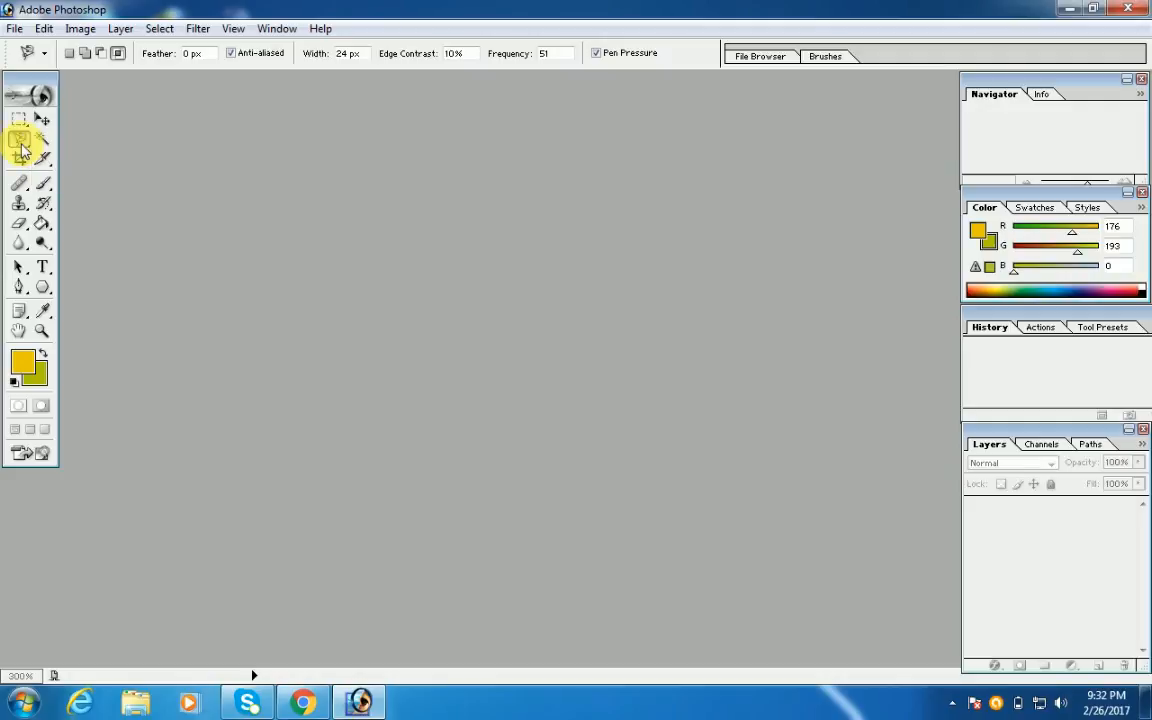
# - Open the ffff JPEG image from the Desktop and maximize its document window
pyautogui.click(16, 30)
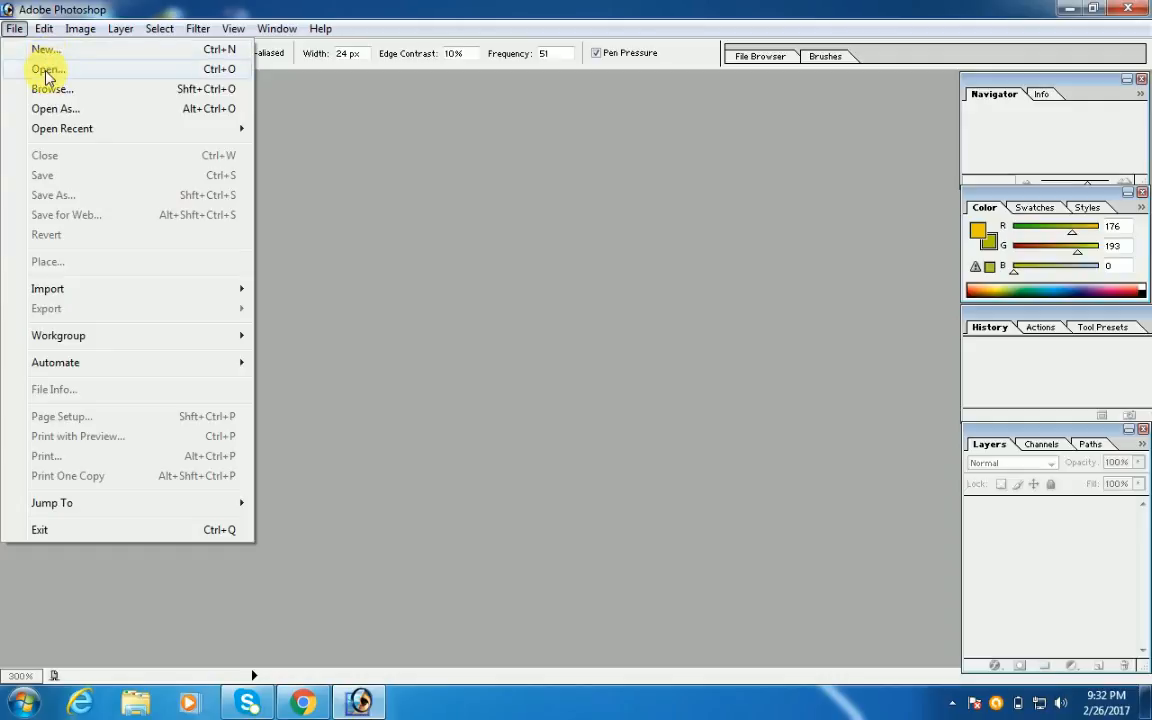
pyautogui.click(45, 69)
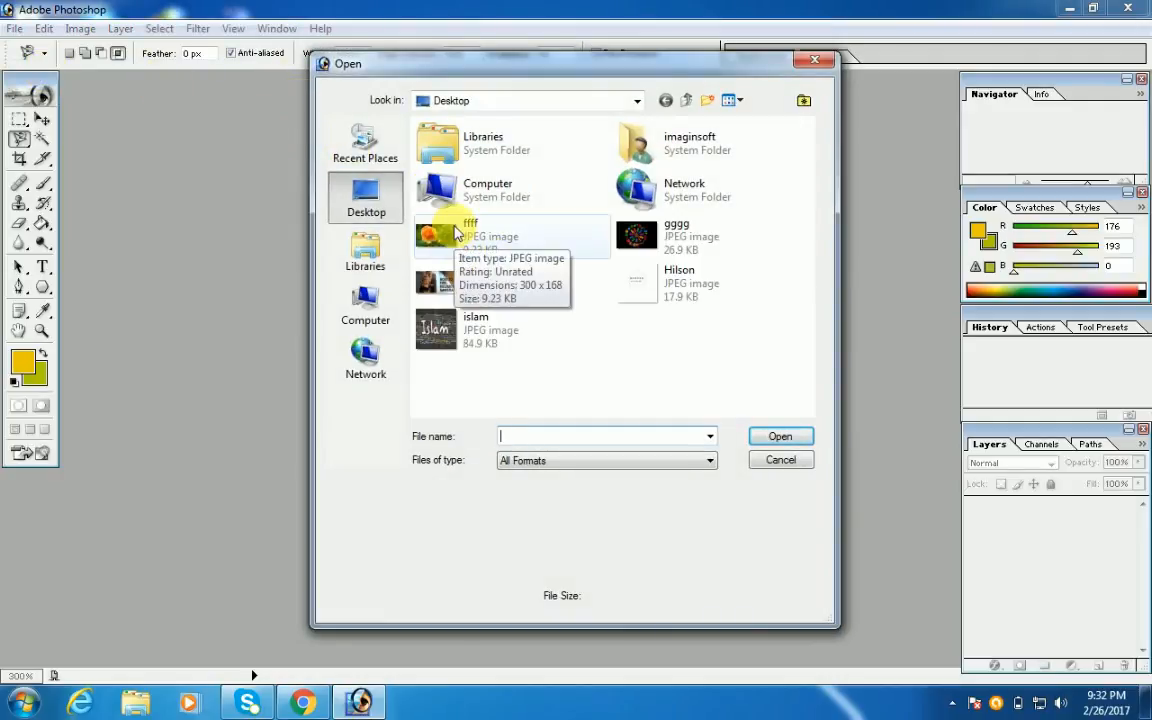
pyautogui.click(457, 233)
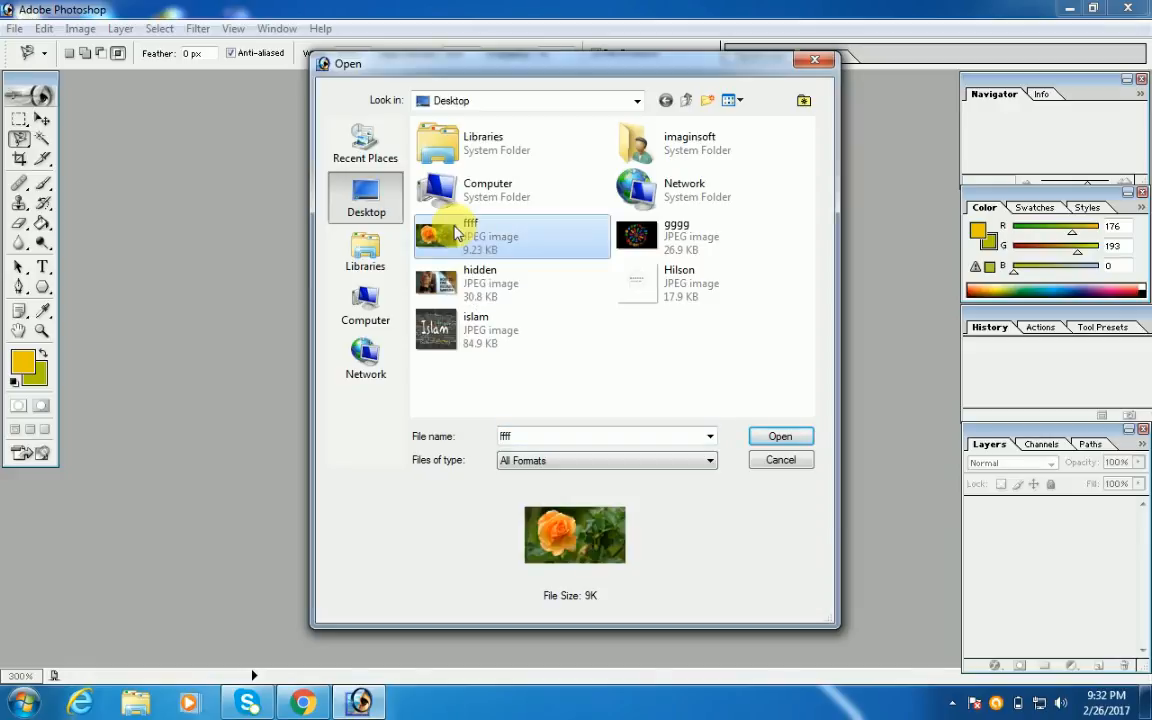
pyautogui.doubleClick(455, 231)
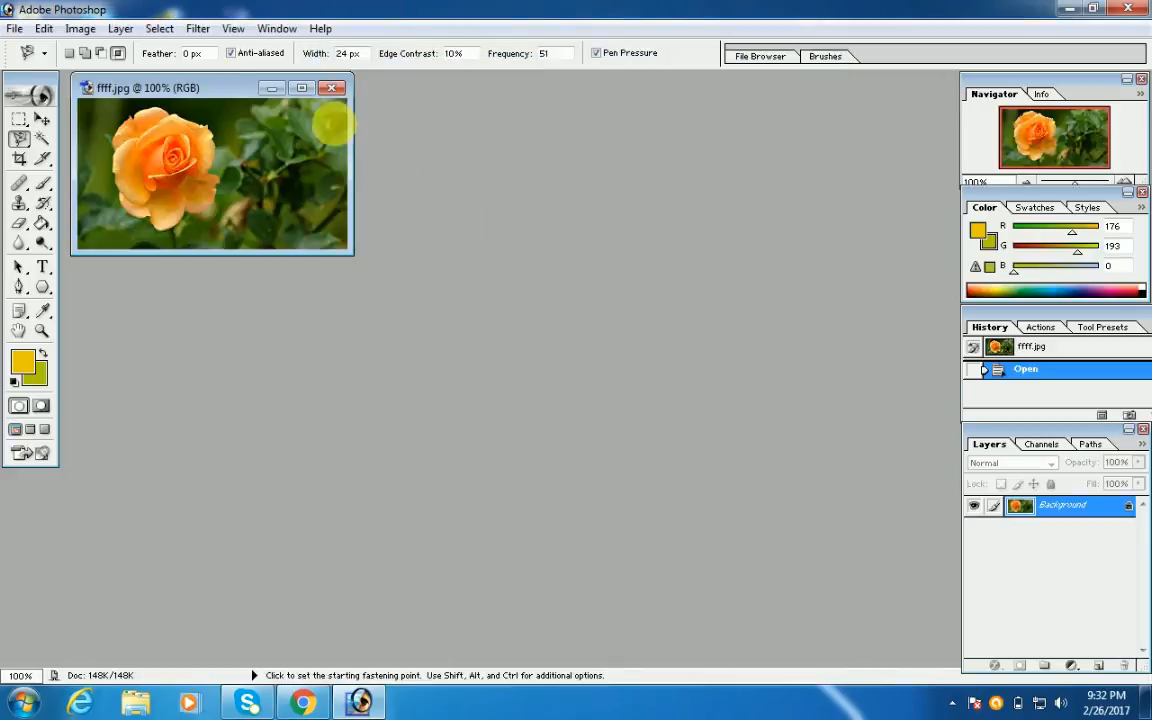
pyautogui.doubleClick(213, 89)
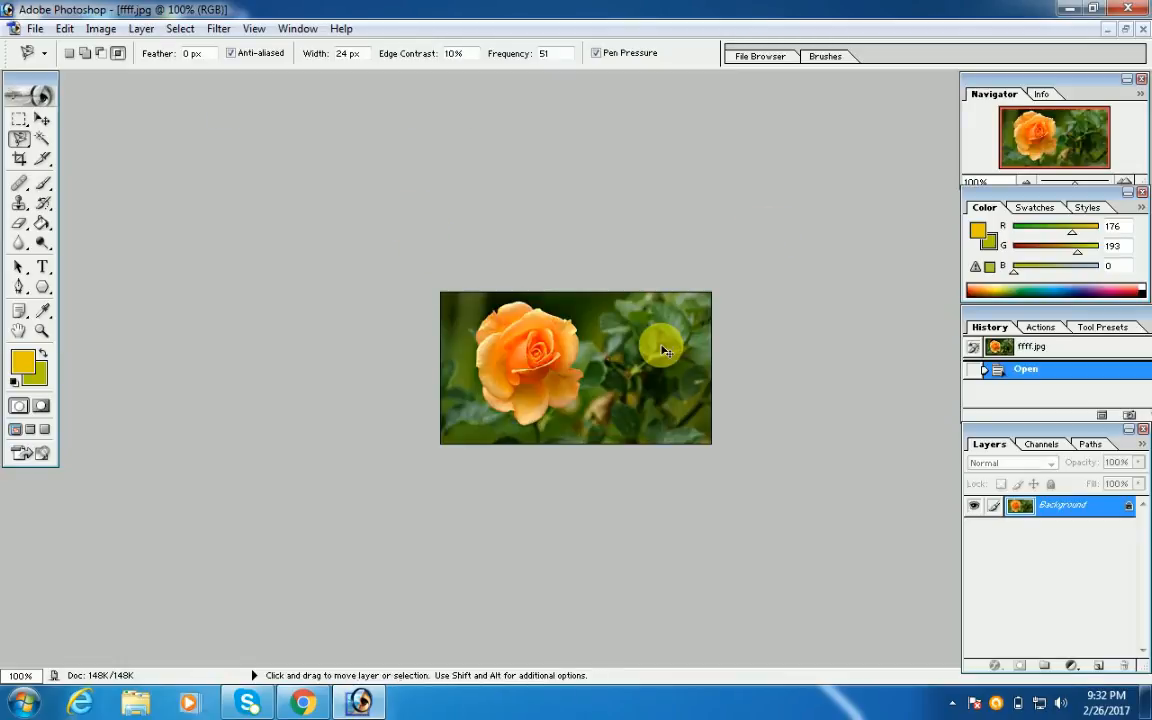
pyautogui.scroll(5, 667, 349)
pyautogui.scroll(3, 667, 349)
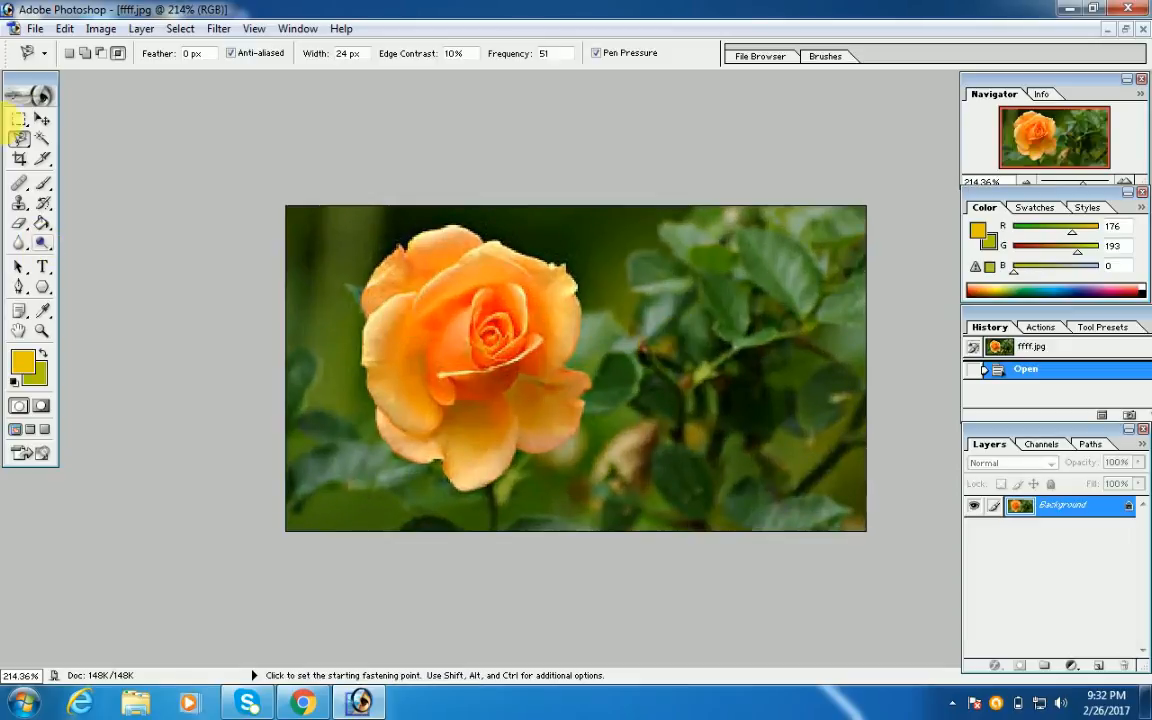
# - Draw a loose freehand selection around the orange rose with the Lasso Tool
pyautogui.click(25, 145)
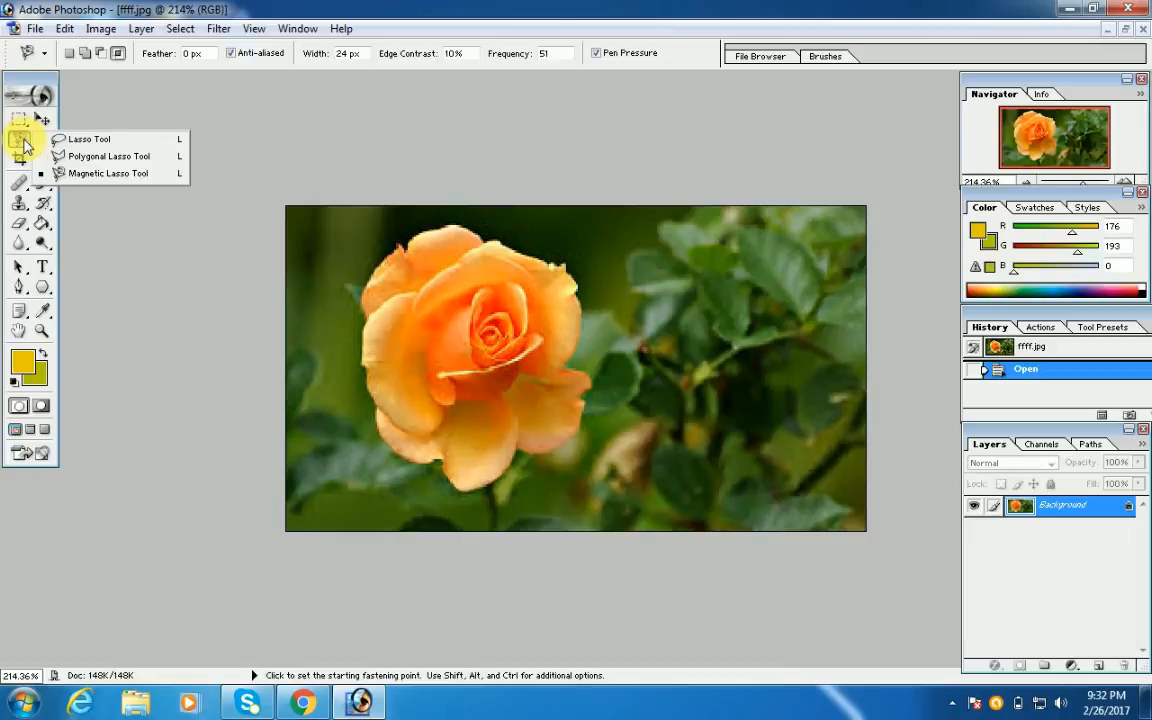
pyautogui.click(84, 142)
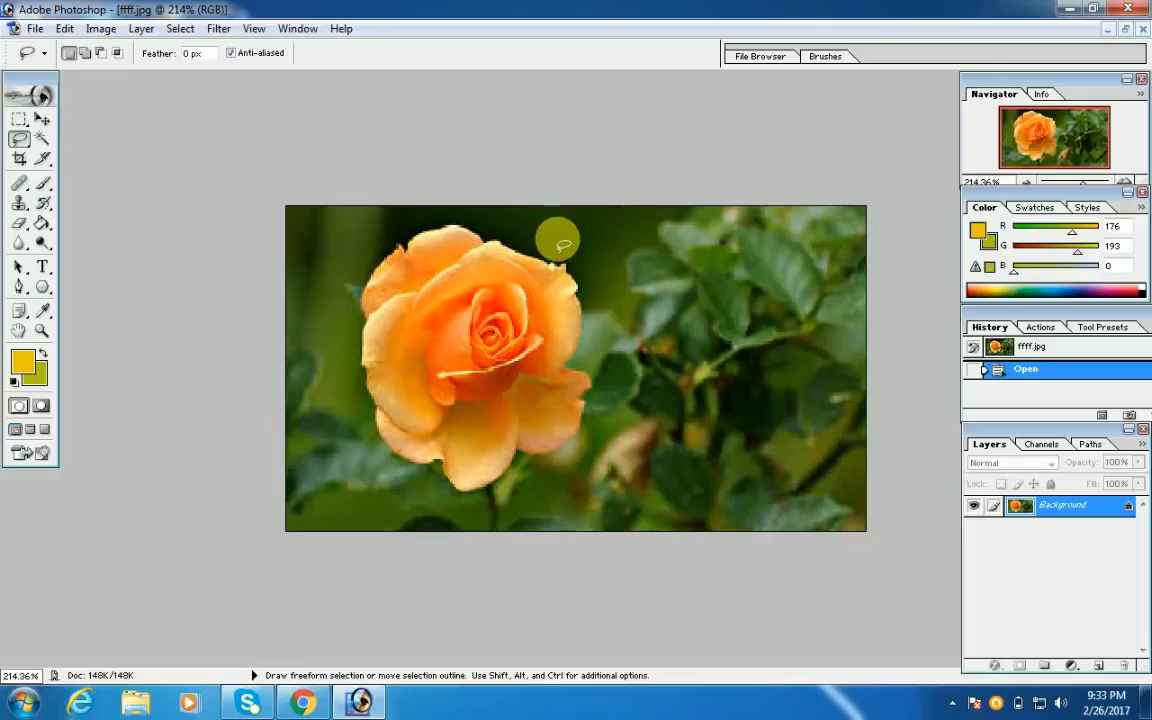
pyautogui.moveTo(563, 241)
pyautogui.mouseDown()
pyautogui.moveTo(614, 310)
pyautogui.moveTo(615, 428)
pyautogui.moveTo(597, 469)
pyautogui.moveTo(465, 512)
pyautogui.moveTo(413, 502)
pyautogui.moveTo(375, 473)
pyautogui.moveTo(340, 386)
pyautogui.moveTo(331, 310)
pyautogui.moveTo(360, 268)
pyautogui.moveTo(455, 218)
pyautogui.moveTo(571, 224)
pyautogui.moveTo(574, 252)
pyautogui.mouseUp()
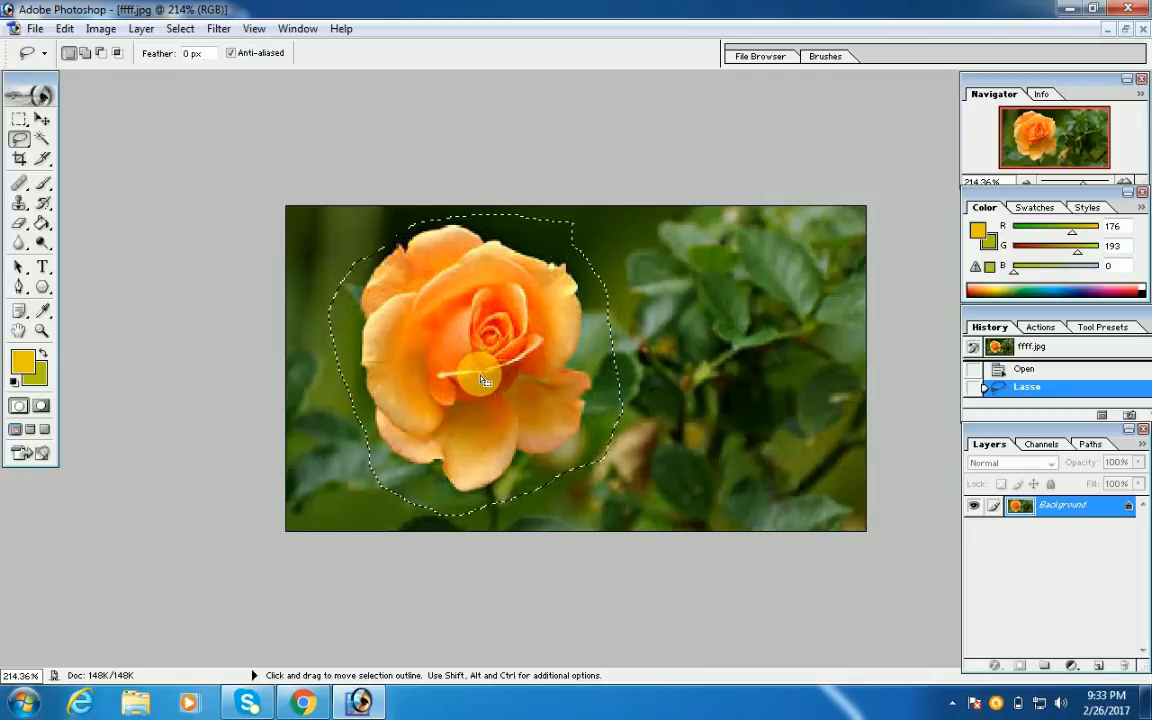
# - Move the lassoed rose onto the leaves in the photo's right half, and undo both the move and the selection
pyautogui.click(42, 122)
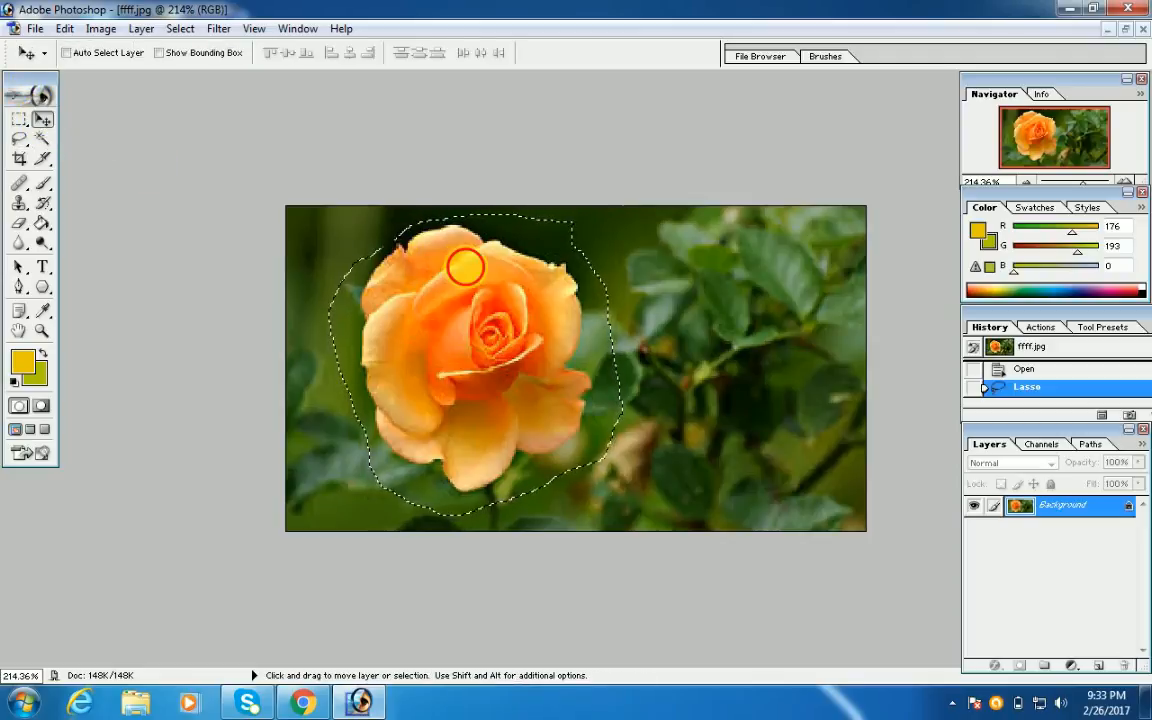
pyautogui.moveTo(463, 265)
pyautogui.mouseDown()
pyautogui.moveTo(707, 298)
pyautogui.moveTo(640, 258)
pyautogui.moveTo(680, 266)
pyautogui.moveTo(663, 262)
pyautogui.moveTo(681, 283)
pyautogui.moveTo(676, 263)
pyautogui.moveTo(690, 281)
pyautogui.mouseUp()
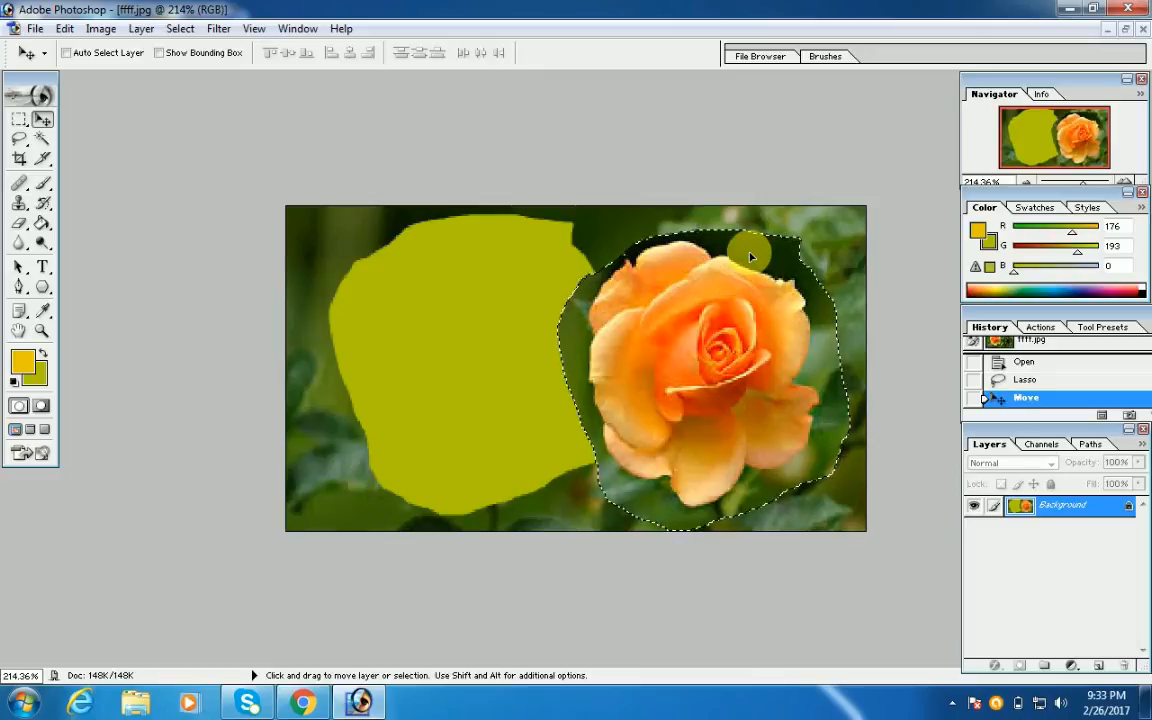
pyautogui.hotkey('ctrl', 'z')
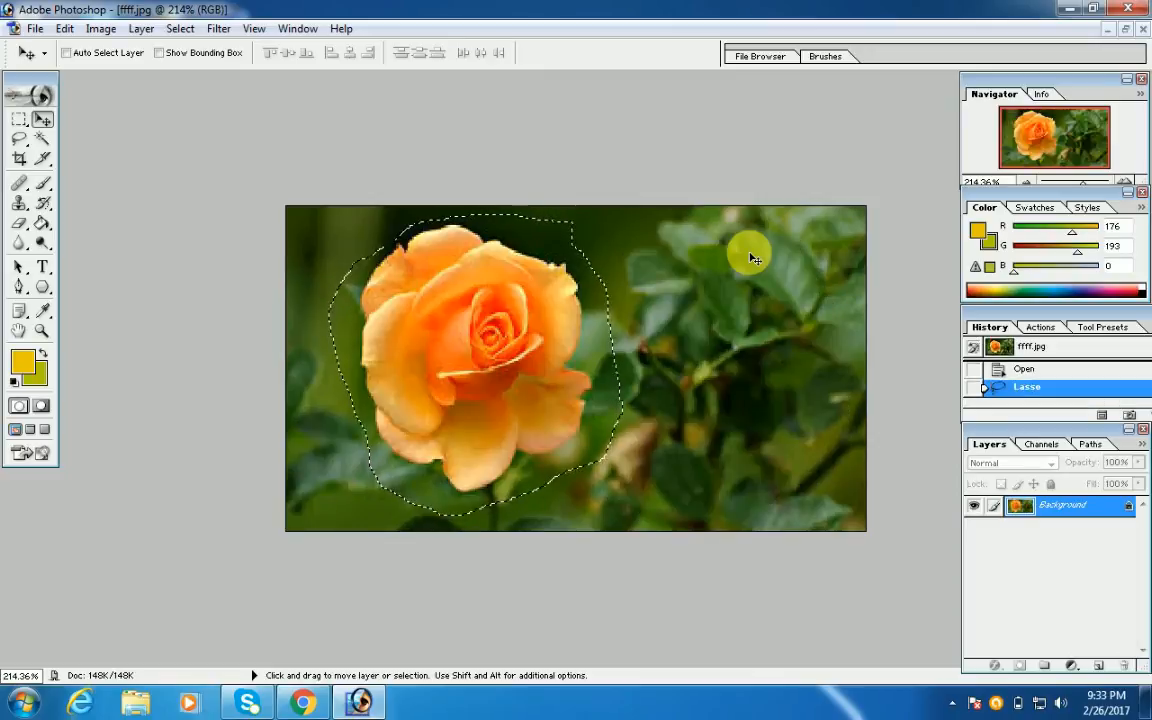
pyautogui.hotkey('ctrl', 'alt', 'z')
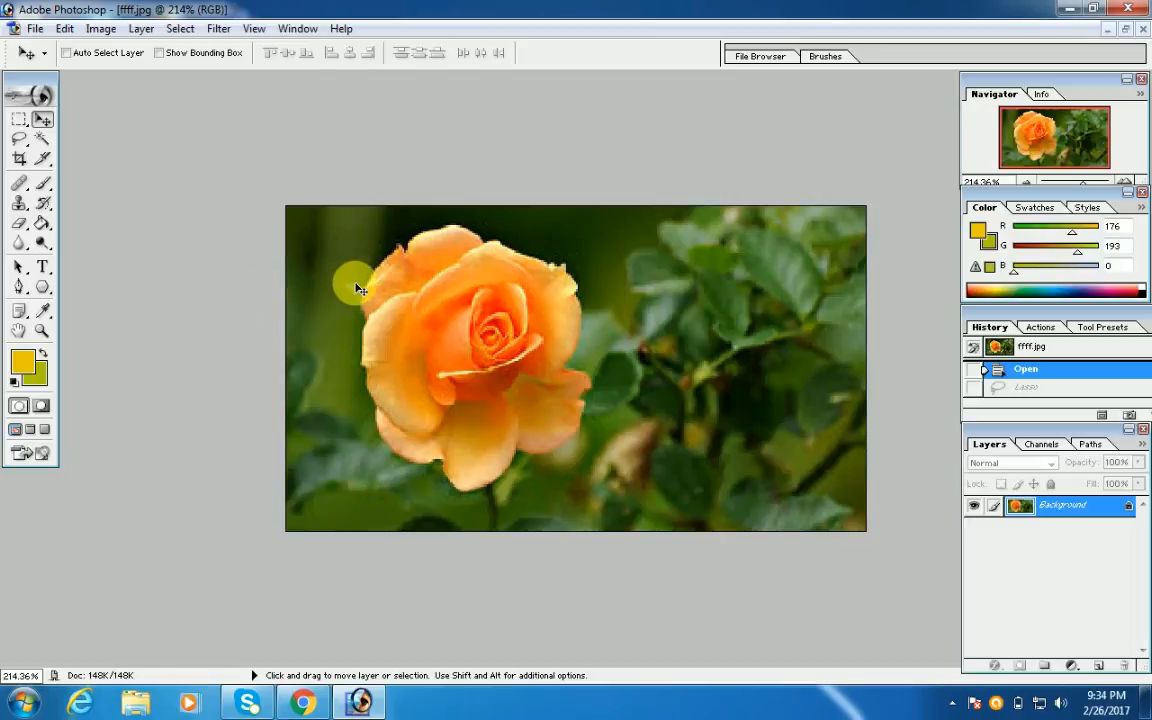
# - Select the orange rose with the Polygonal Lasso Tool, following its petal edges point by point around to the starting point
pyautogui.click(21, 140)
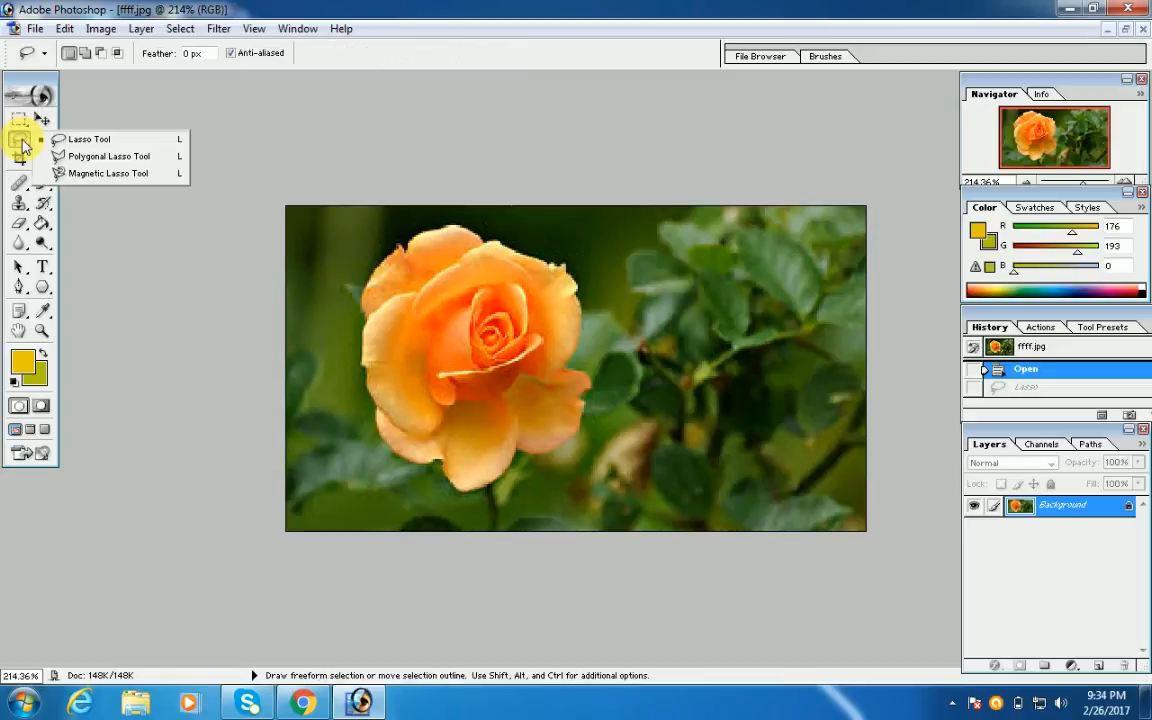
pyautogui.click(86, 160)
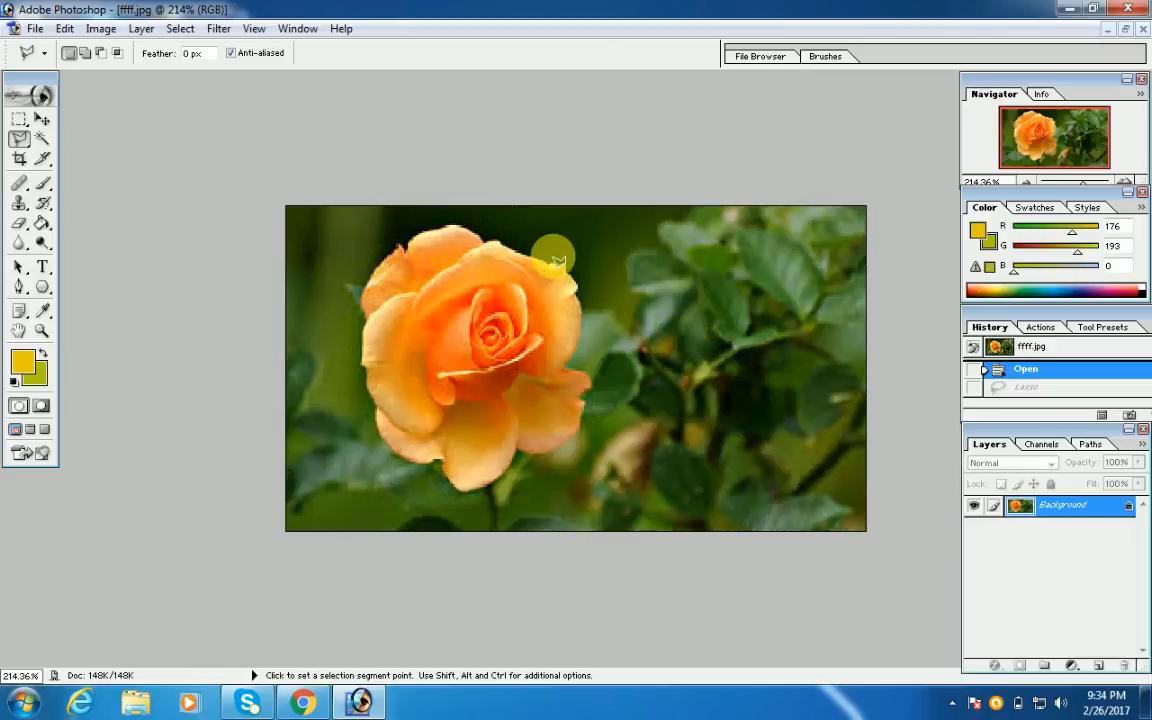
pyautogui.click(25, 145)
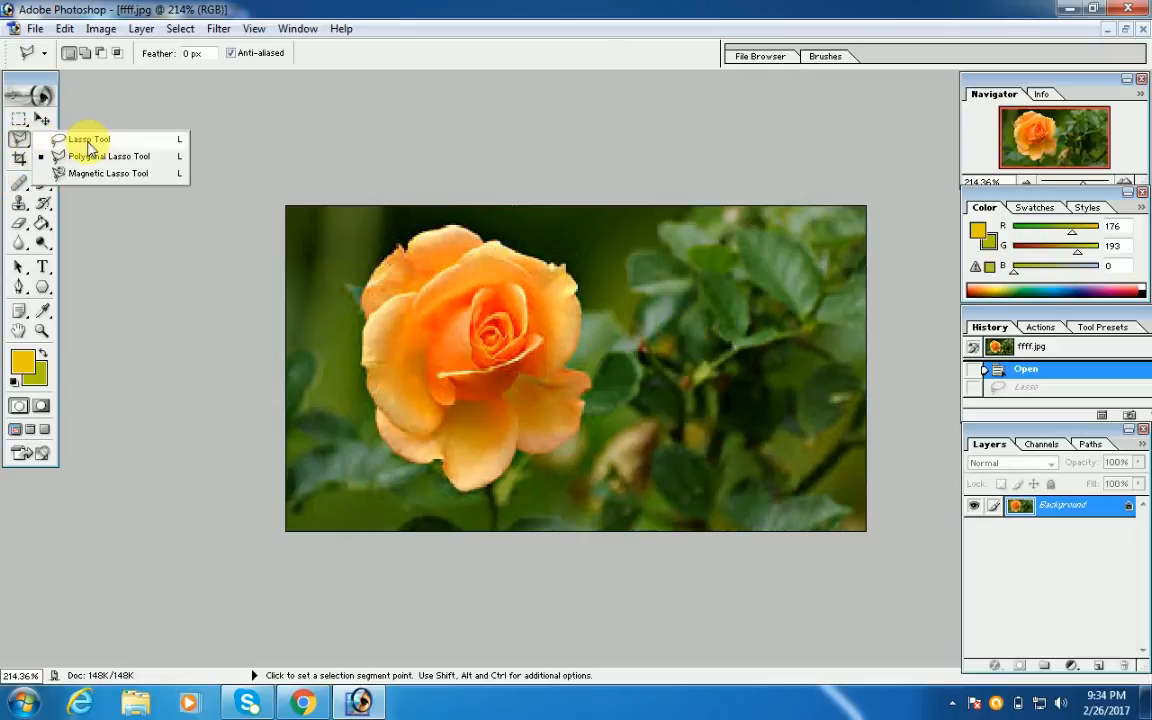
pyautogui.click(82, 159)
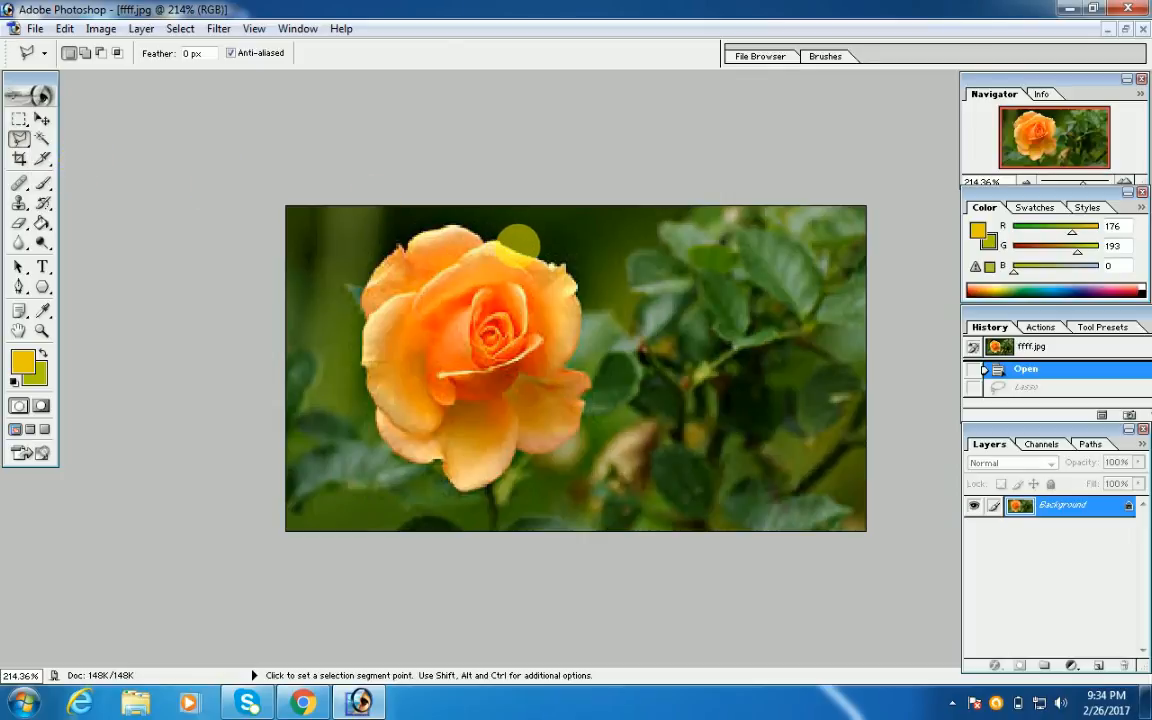
pyautogui.click(514, 246)
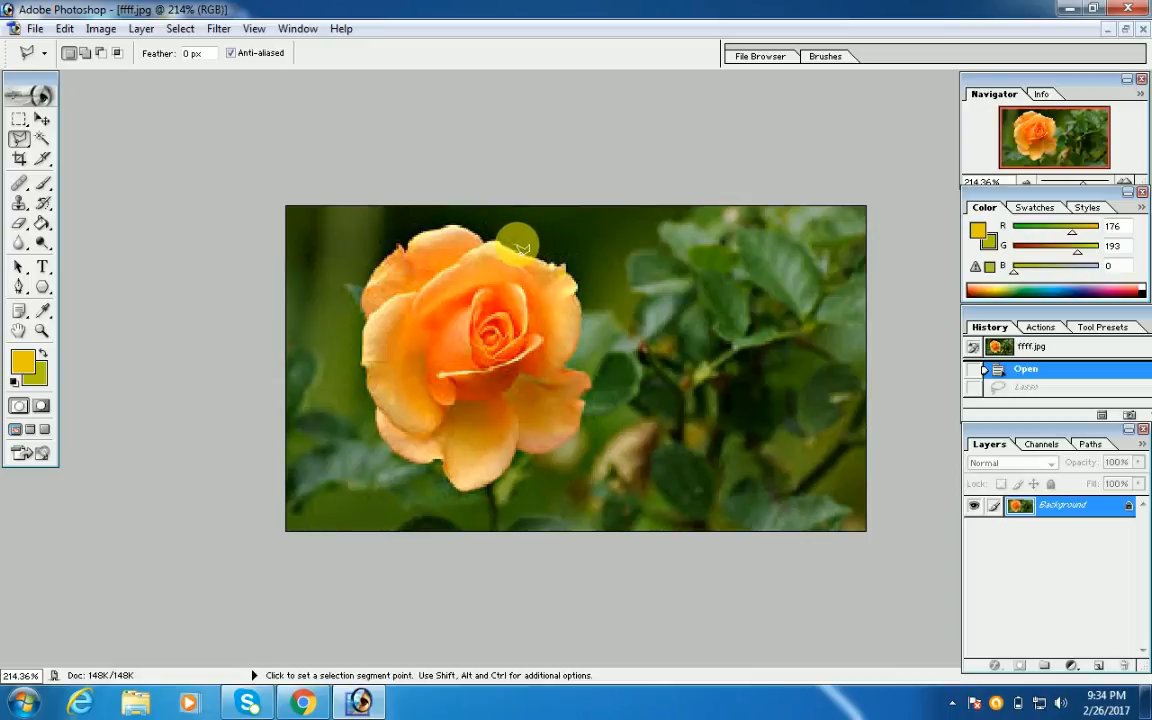
pyautogui.click(576, 263)
pyautogui.click(585, 288)
pyautogui.click(520, 459)
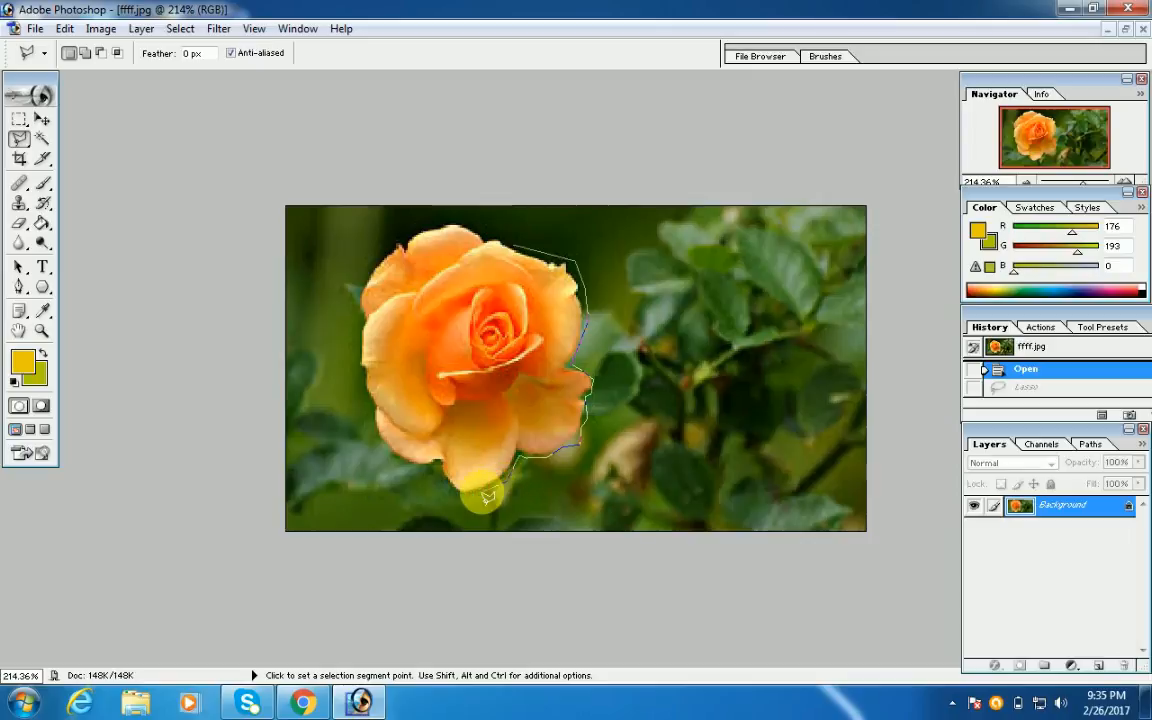
pyautogui.click(479, 494)
pyautogui.click(455, 493)
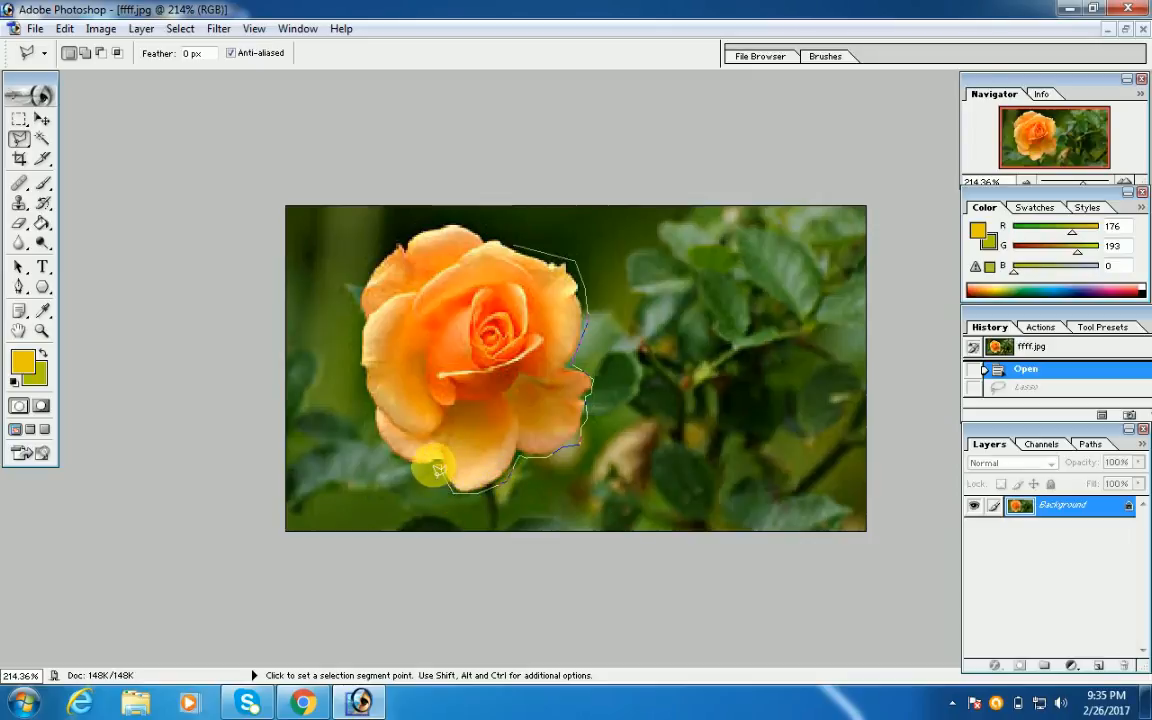
pyautogui.click(412, 465)
pyautogui.click(391, 452)
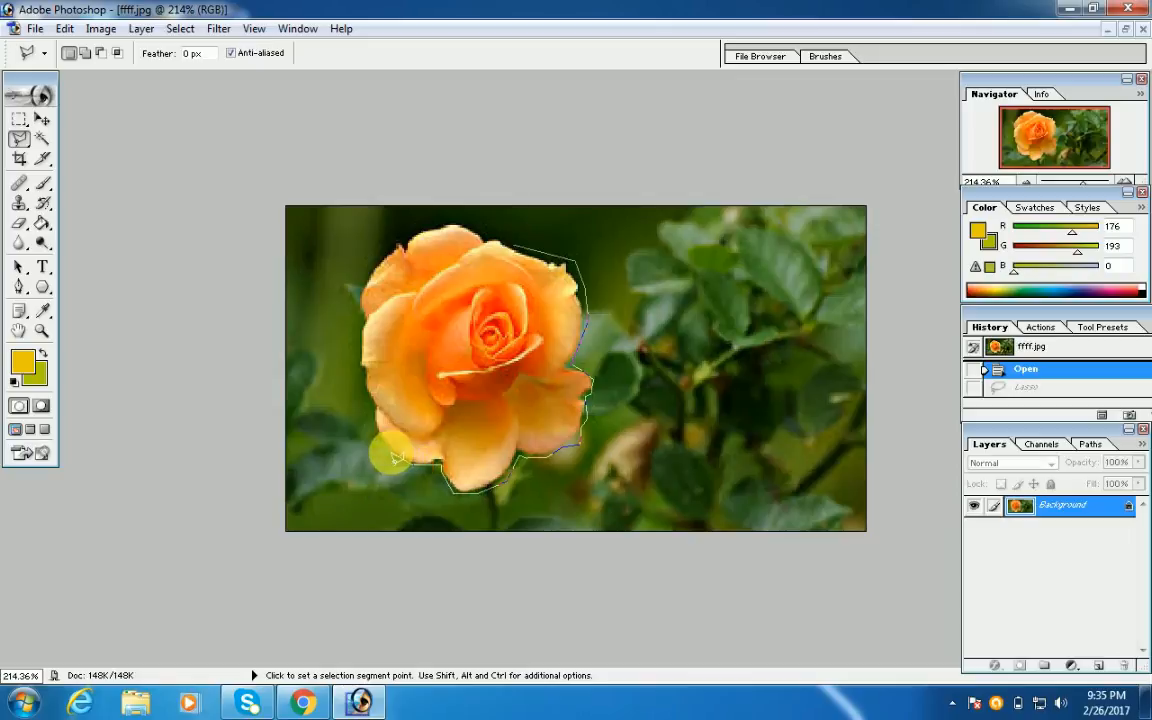
pyautogui.click(369, 406)
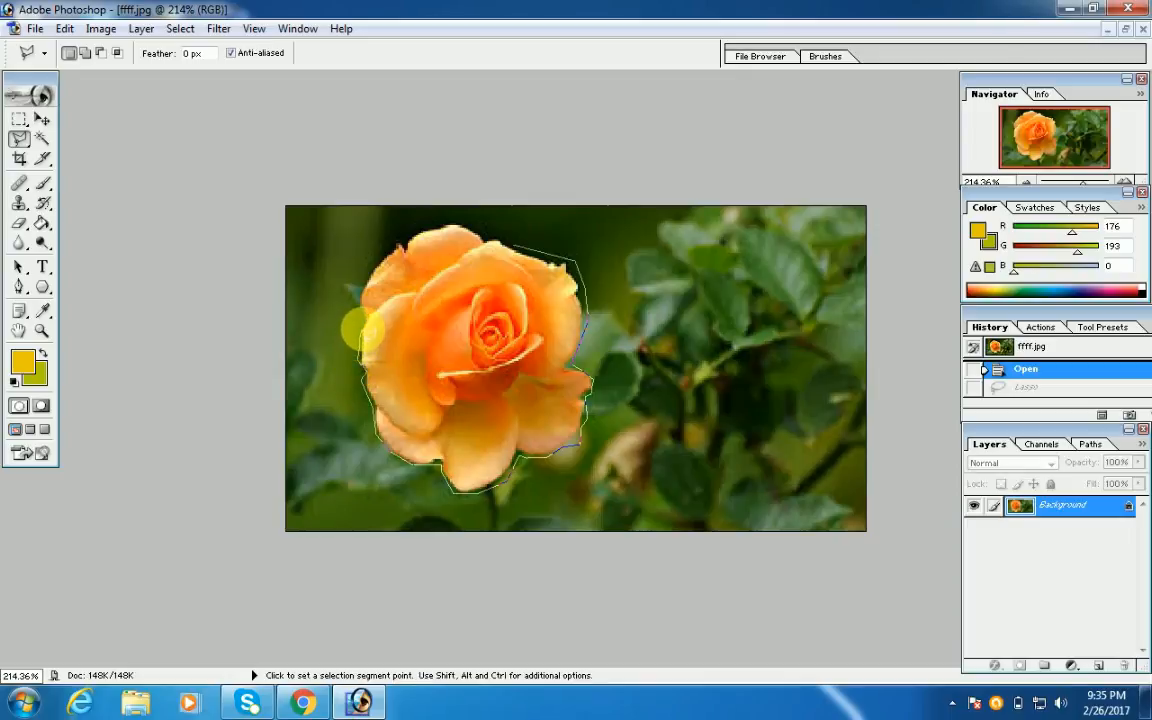
pyautogui.click(363, 313)
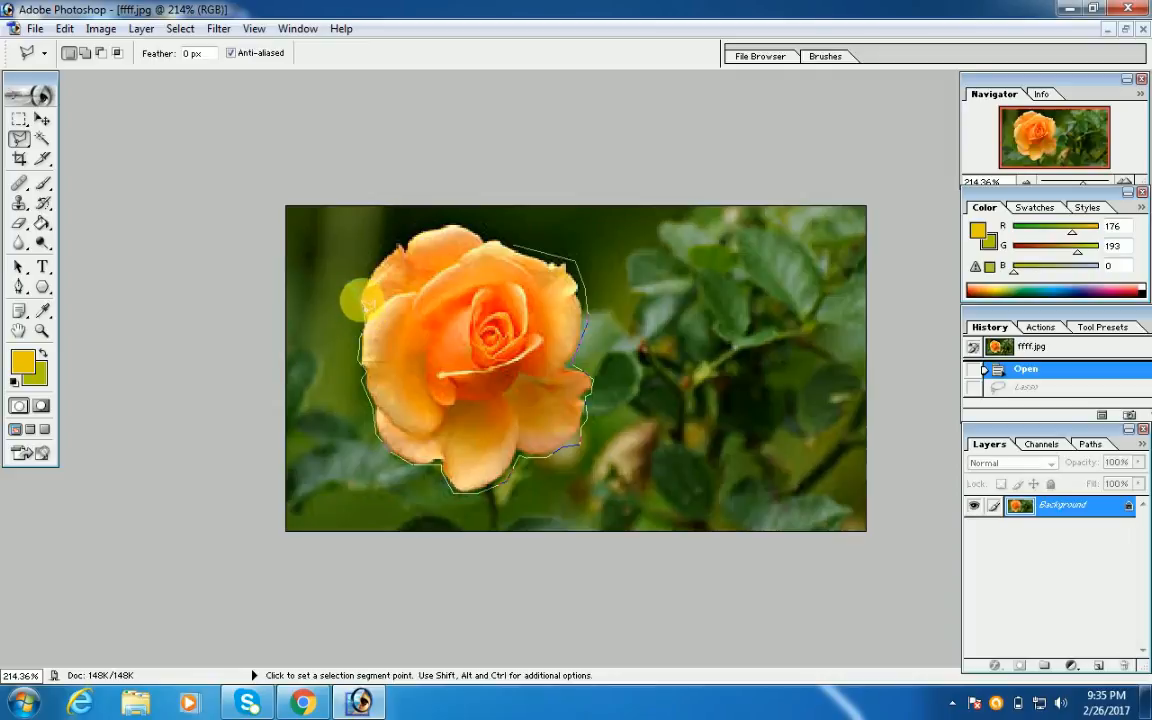
pyautogui.click(404, 251)
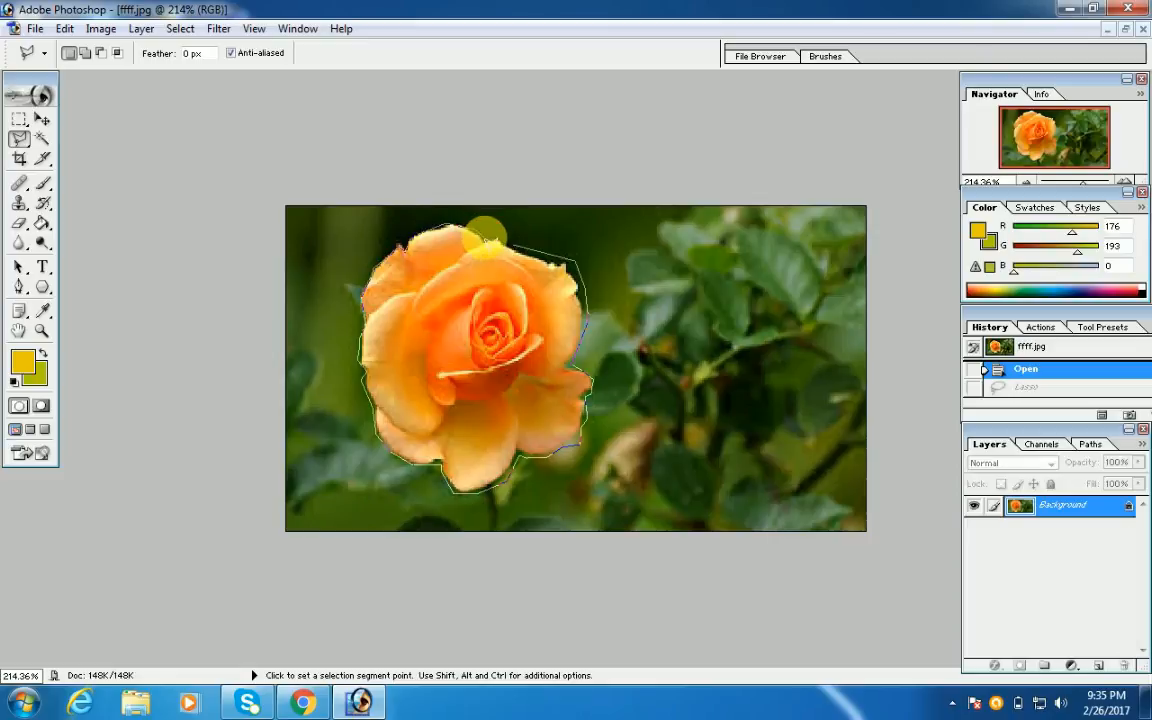
pyautogui.click(505, 240)
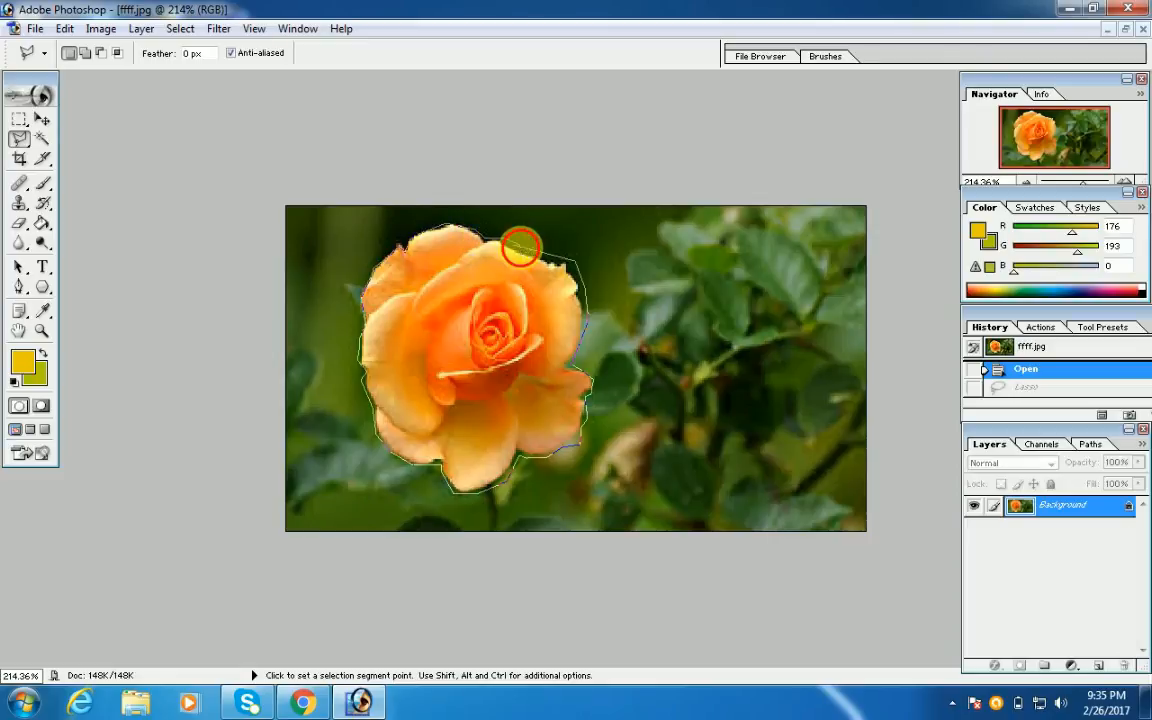
pyautogui.click(520, 247)
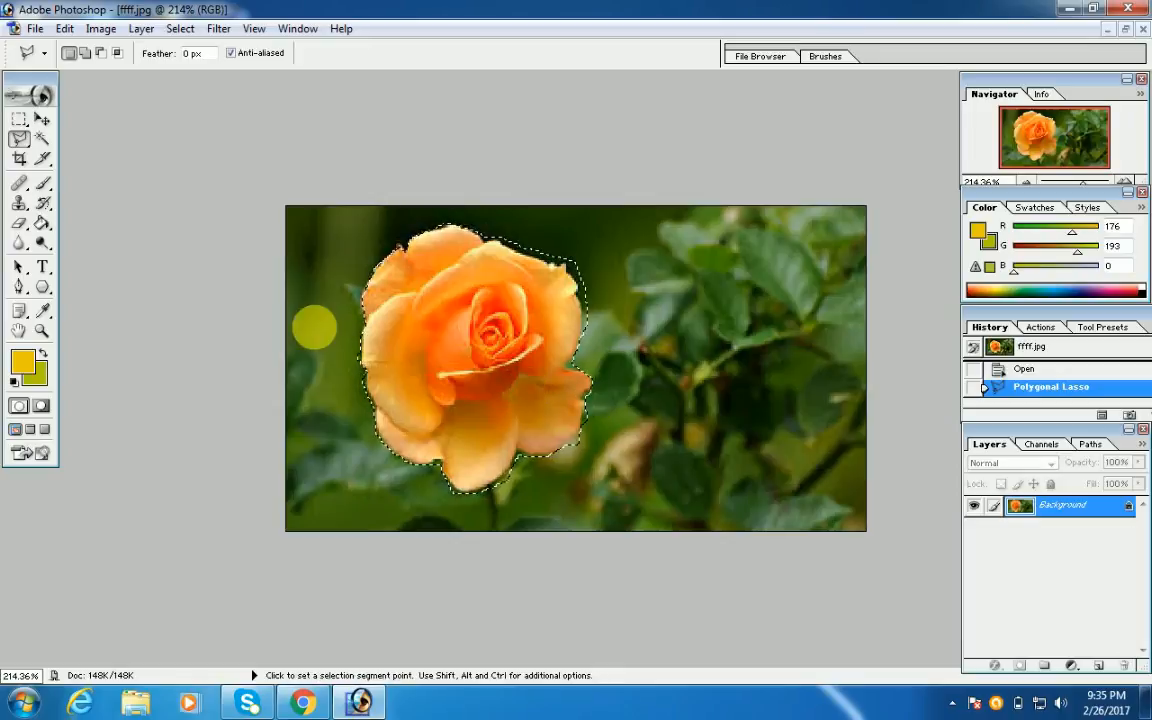
# - Shift the selected rose slightly with the Move Tool, and undo both the move and the polygonal selection
pyautogui.click(42, 121)
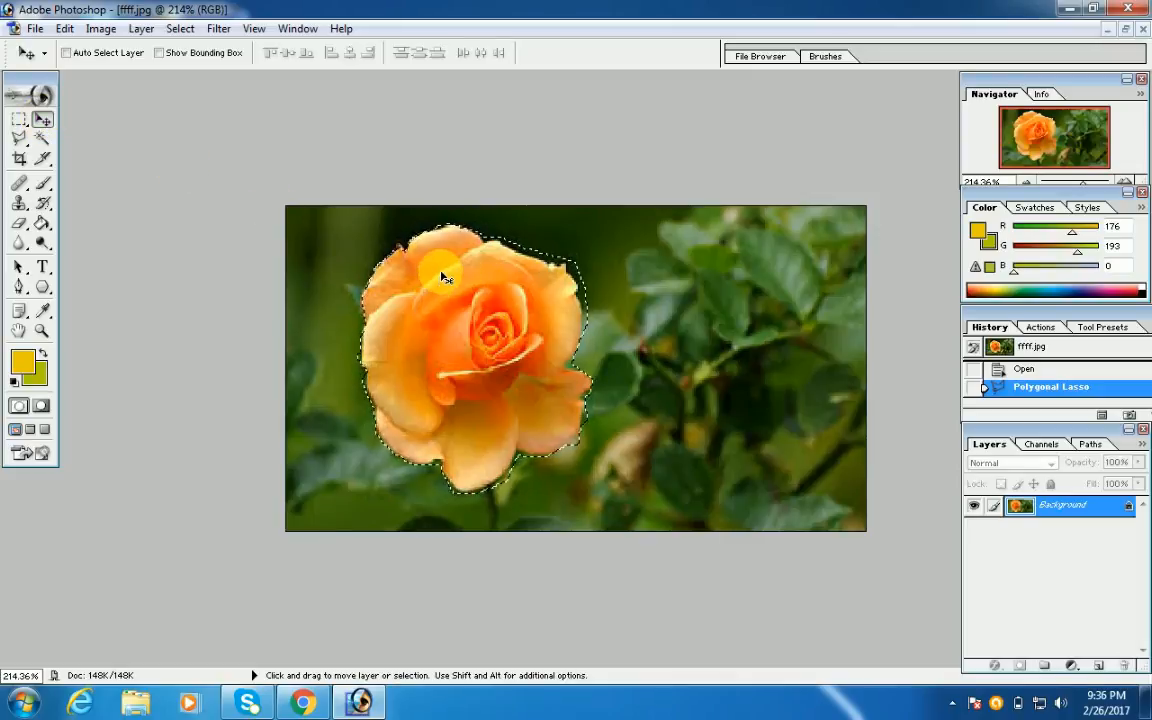
pyautogui.moveTo(500, 283); pyautogui.dragTo(437, 272)
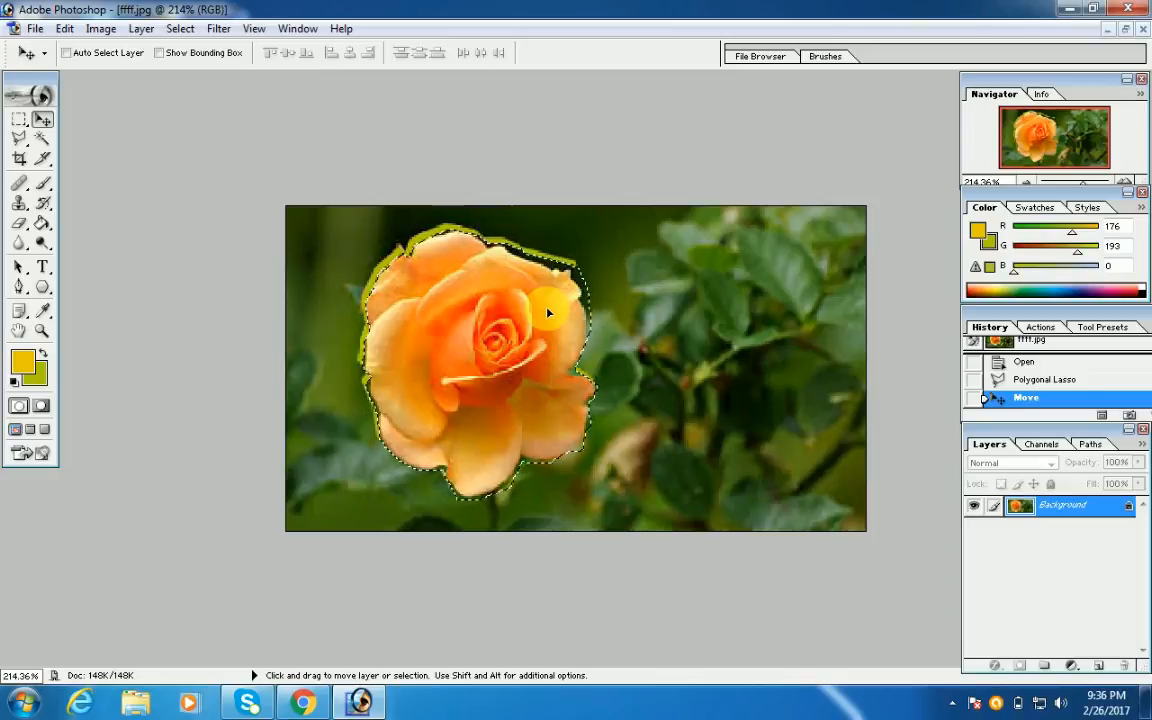
pyautogui.hotkey('ctrl', 'z')
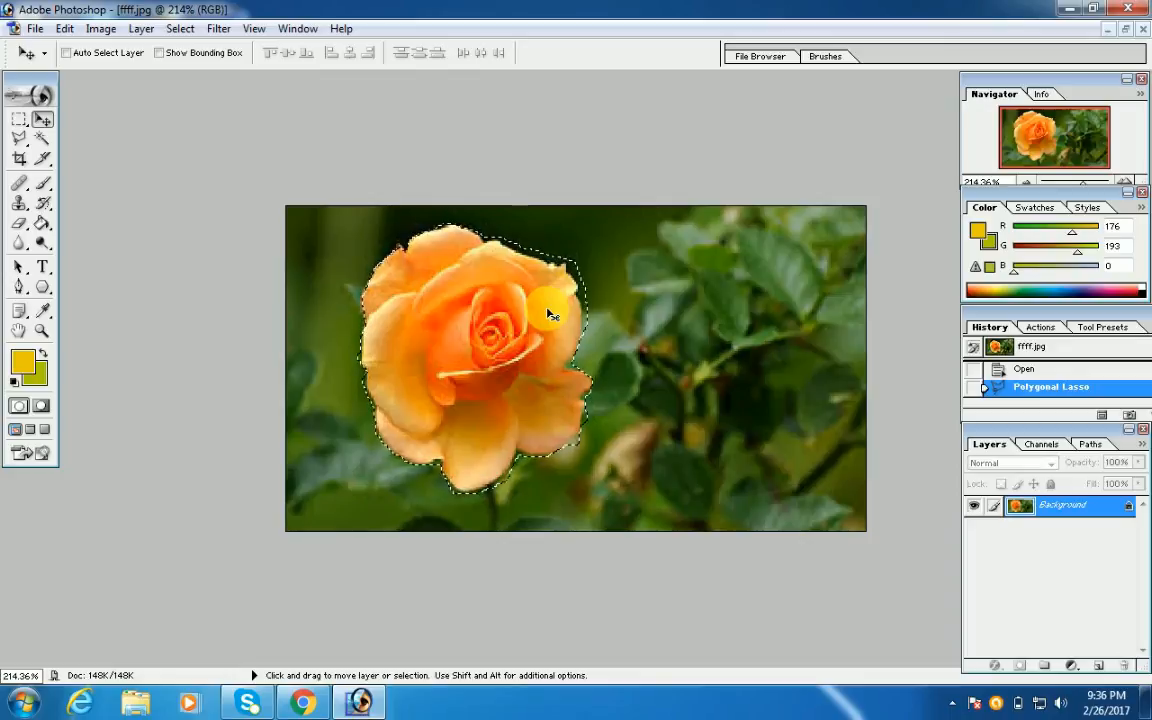
pyautogui.press('alt')
pyautogui.hotkey('ctrl', 'alt', 'z')
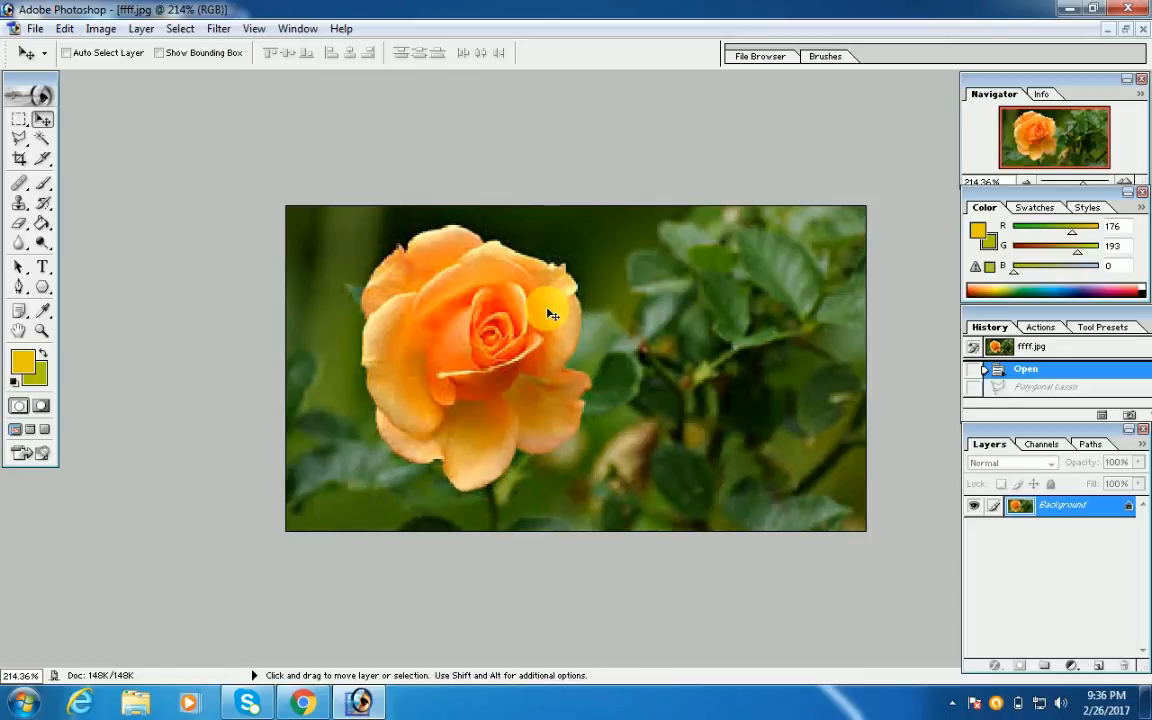
# - Try to outline the rose with the Magnetic Lasso Tool and undo the selection
pyautogui.click(22, 137)
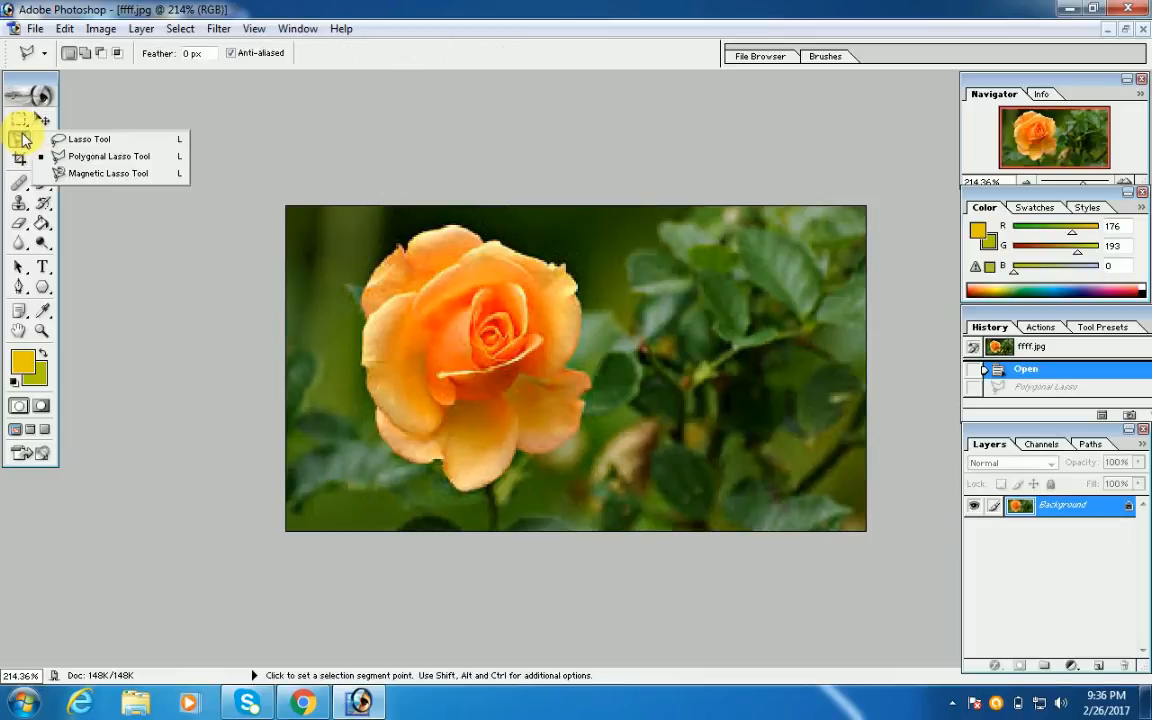
pyautogui.click(84, 176)
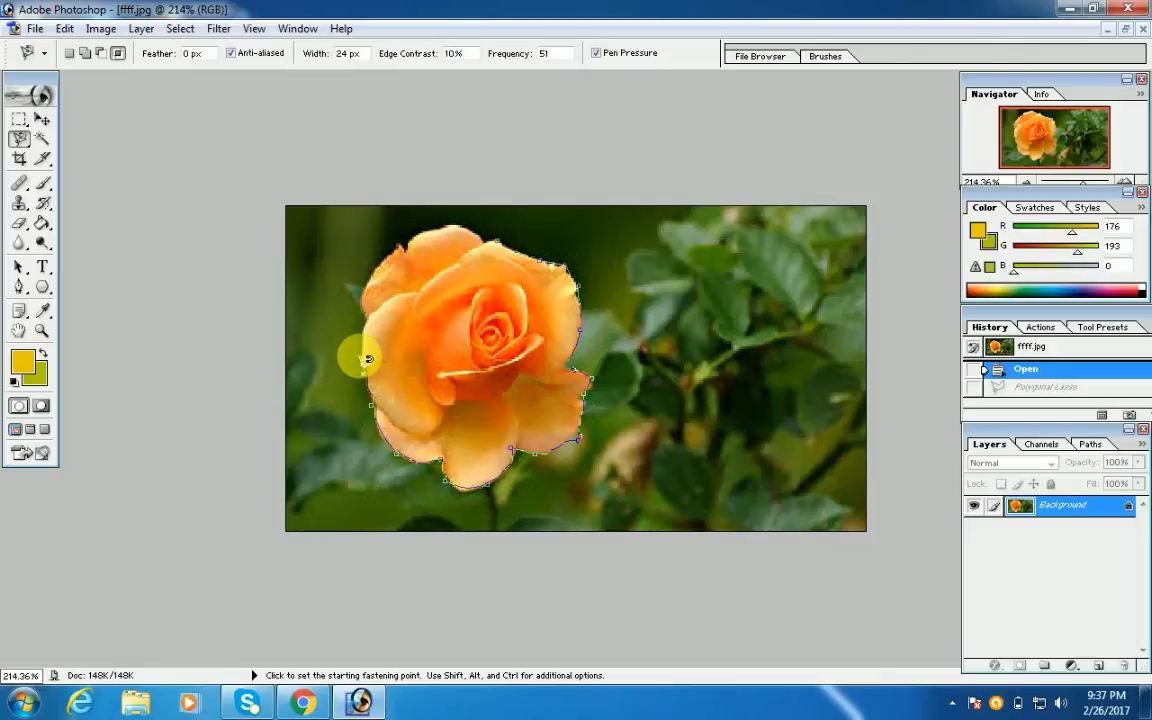
pyautogui.click(369, 301)
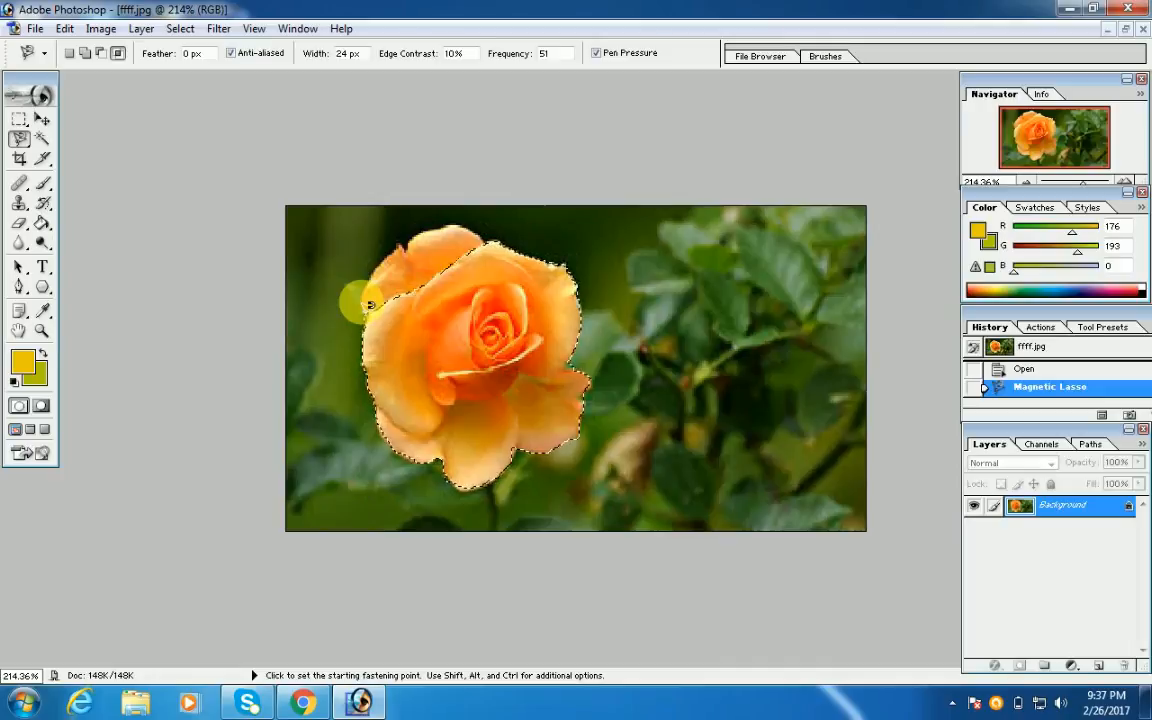
pyautogui.hotkey('ctrl', 'z')
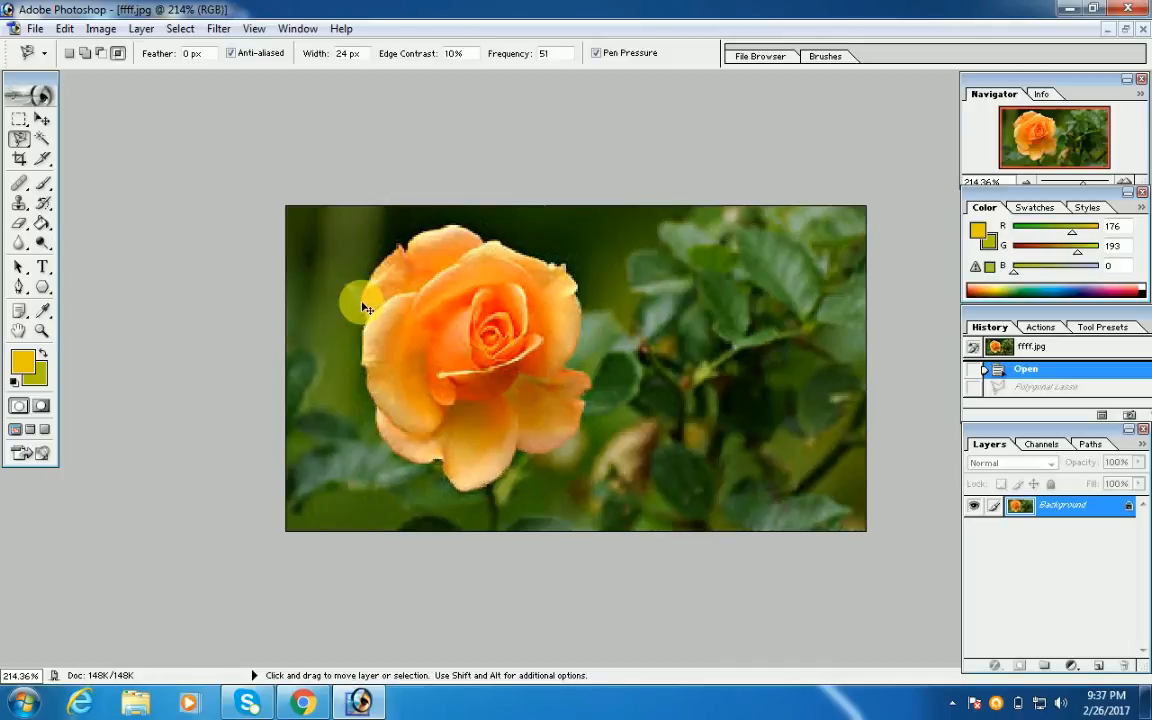
# - Select the whole rose with the Magnetic Lasso Tool along its petal edges and move it onto the leaves in the photo's right half
pyautogui.click(511, 247)
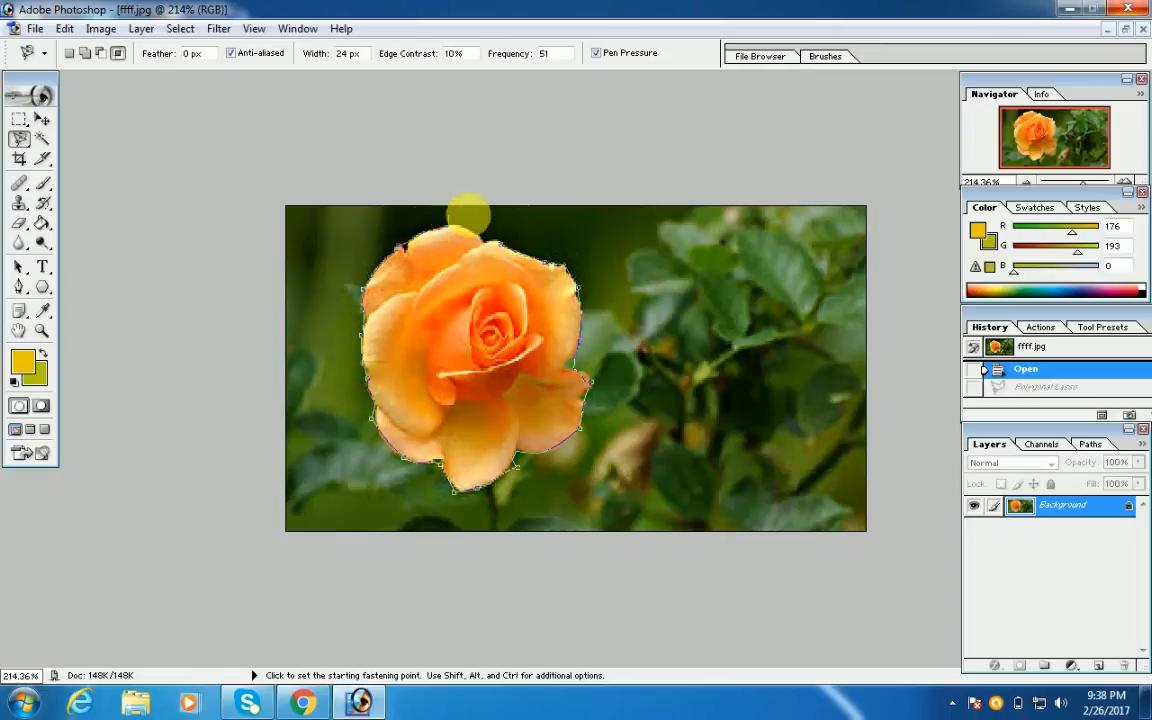
pyautogui.click(482, 216)
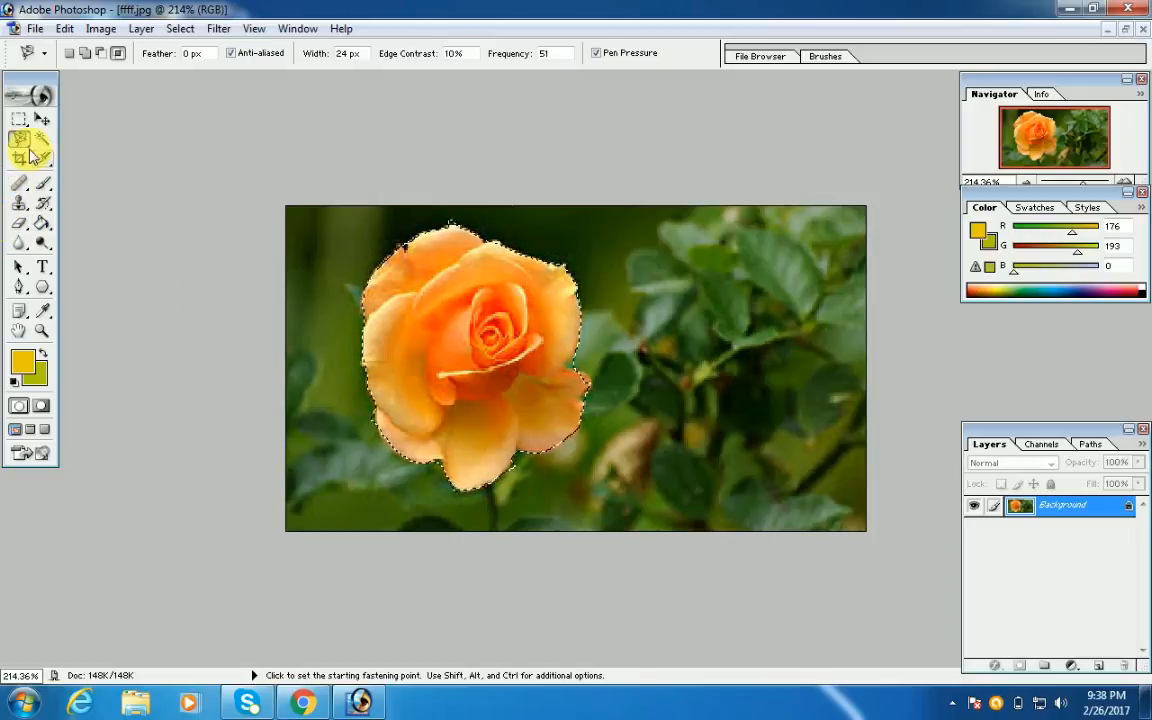
pyautogui.click(40, 117)
pyautogui.moveTo(411, 334); pyautogui.dragTo(692, 322)
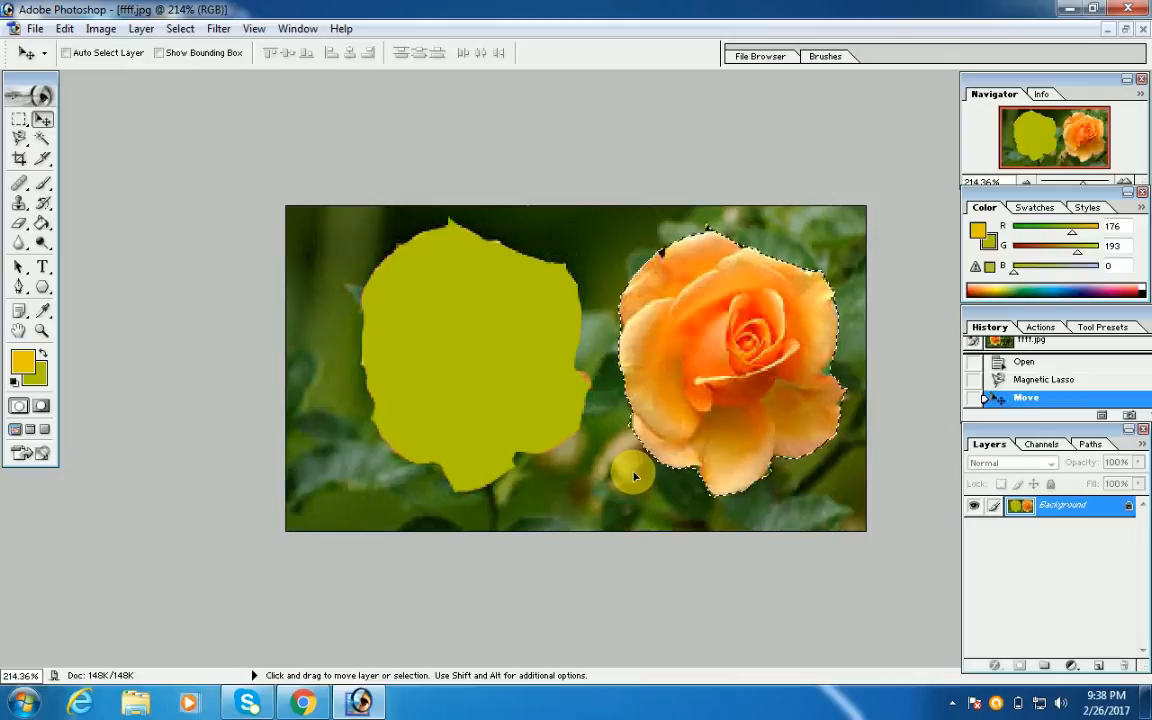